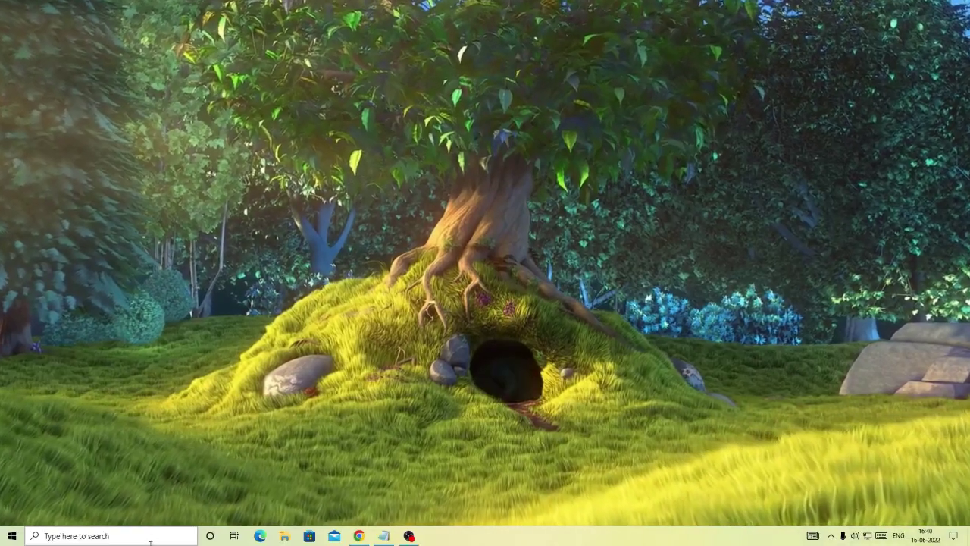
- Launch Command Prompt as administrator from a 'cmd' search and centre its window
click(154, 541)
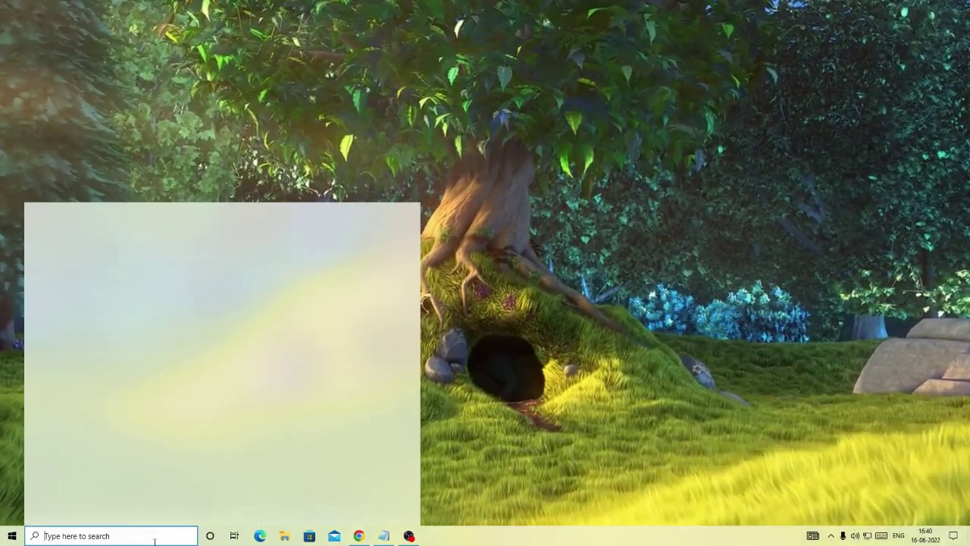
text(cmd)
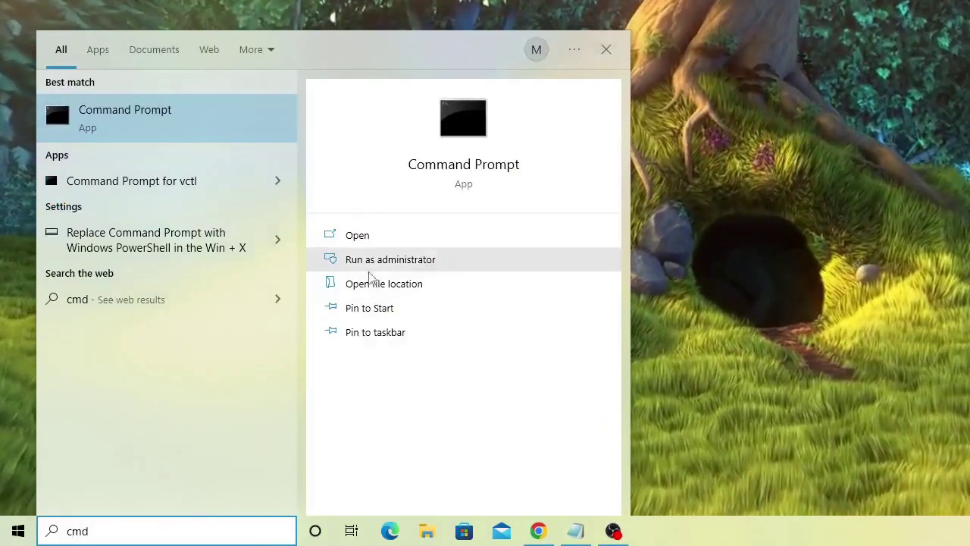
click(507, 264)
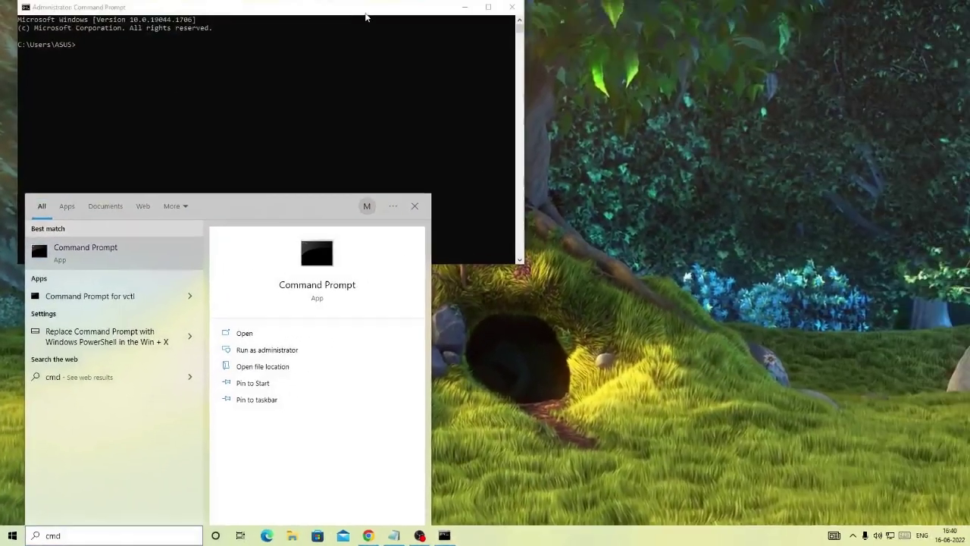
drag(366, 17, 628, 160)
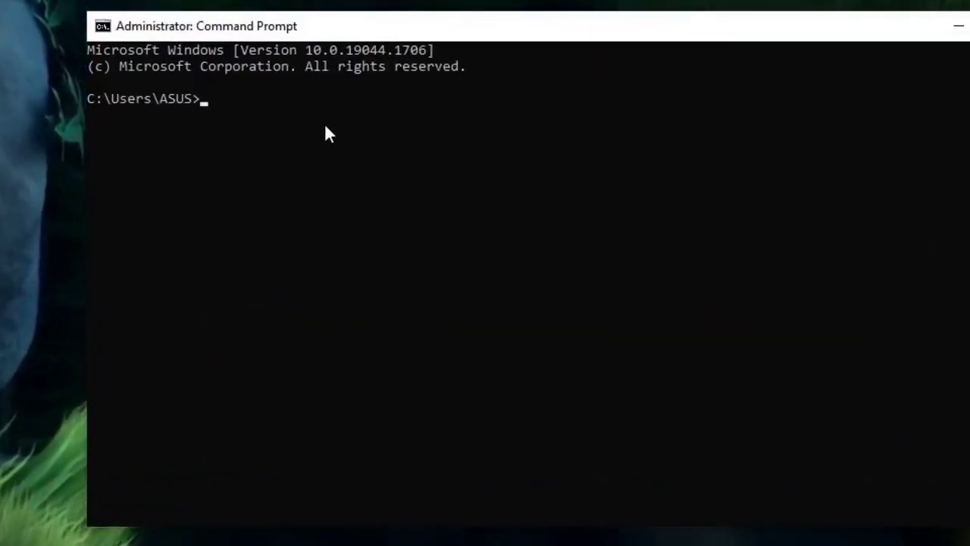
- Run sfc /scannow in the administrator Command Prompt
click(325, 127)
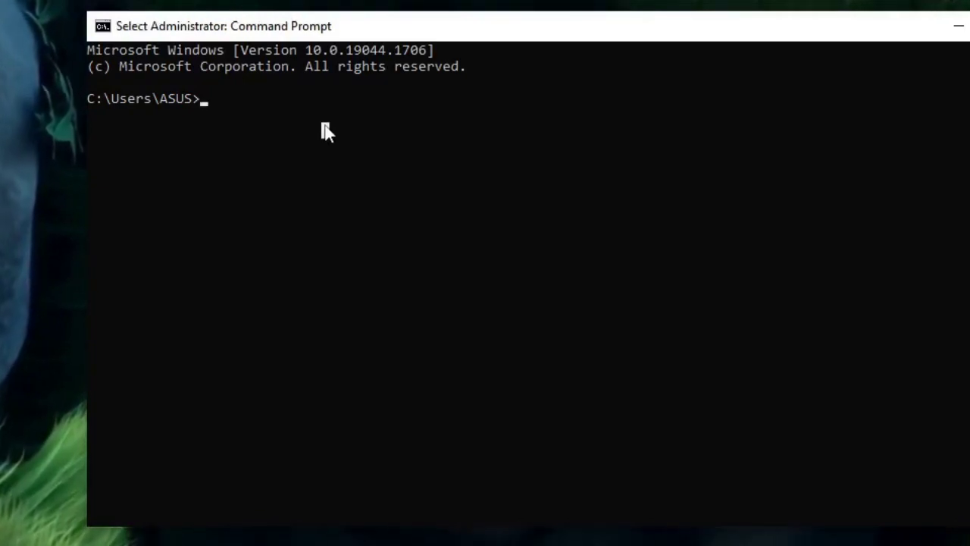
text(sfc)
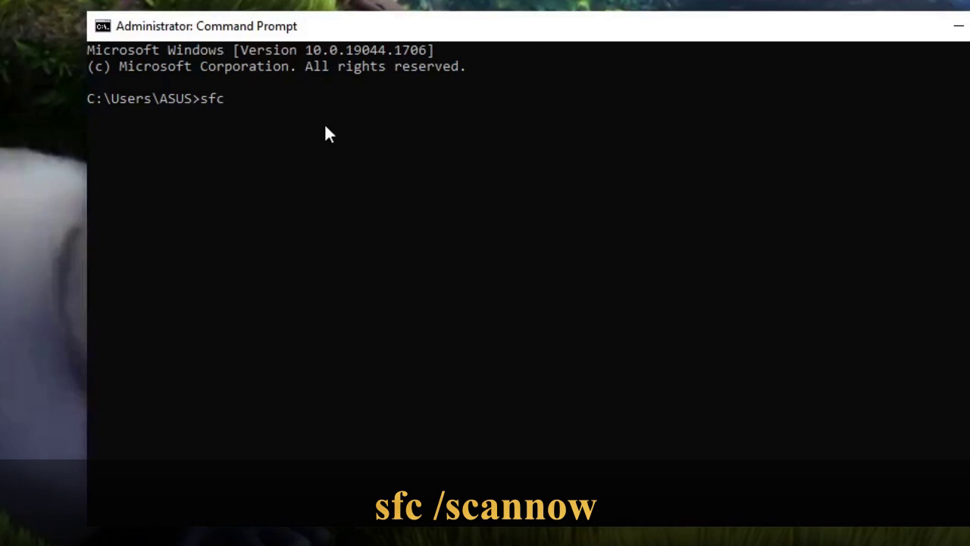
text( /sca)
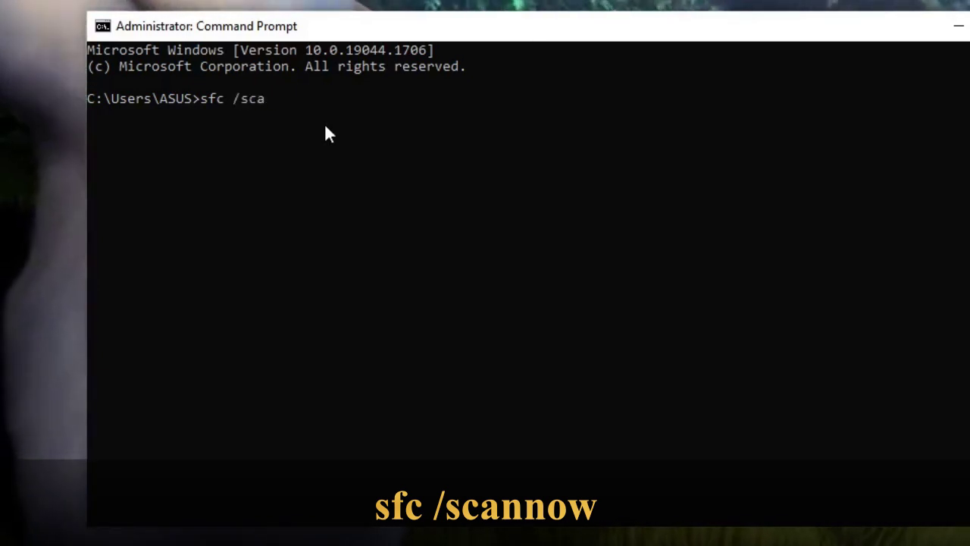
text(nnow)
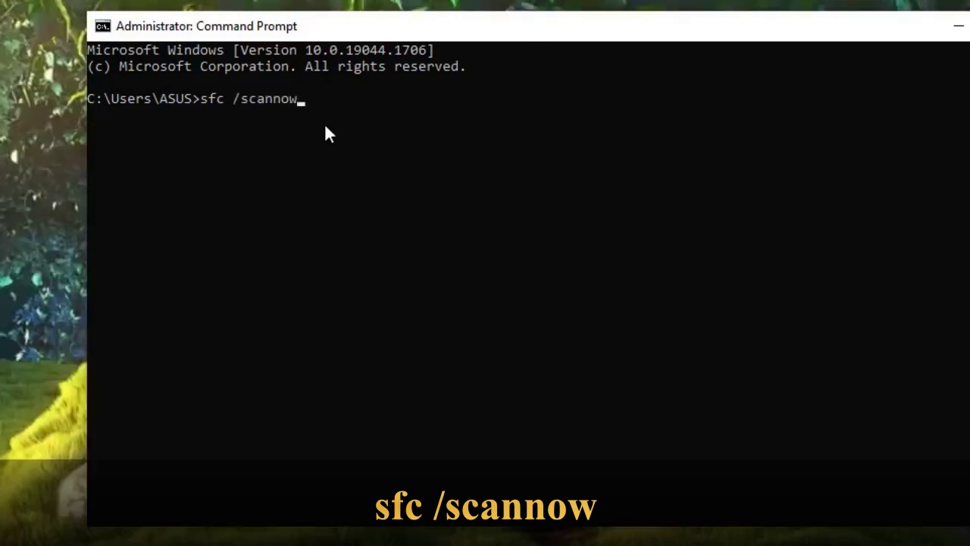
key(Return)
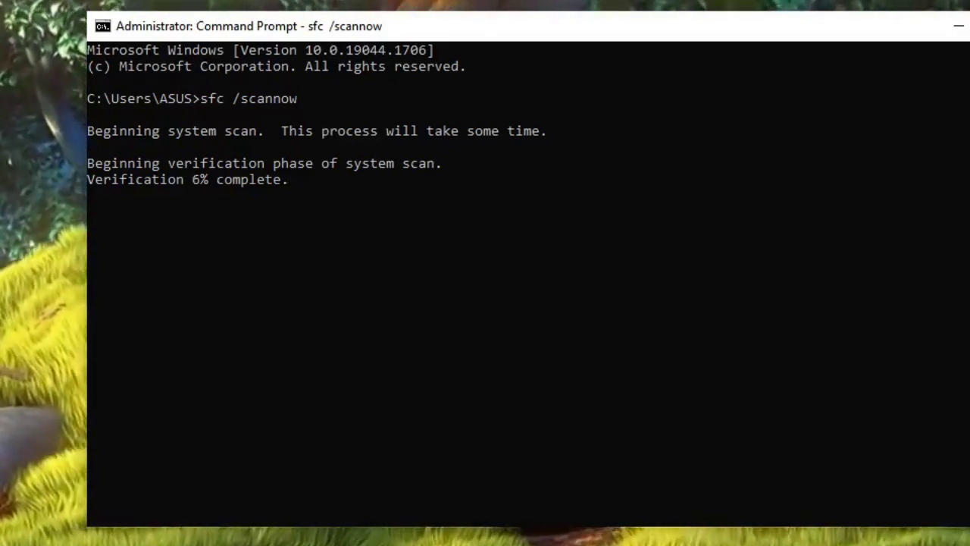
- Minimize the scanning console and open File Explorer at This PC
click(958, 29)
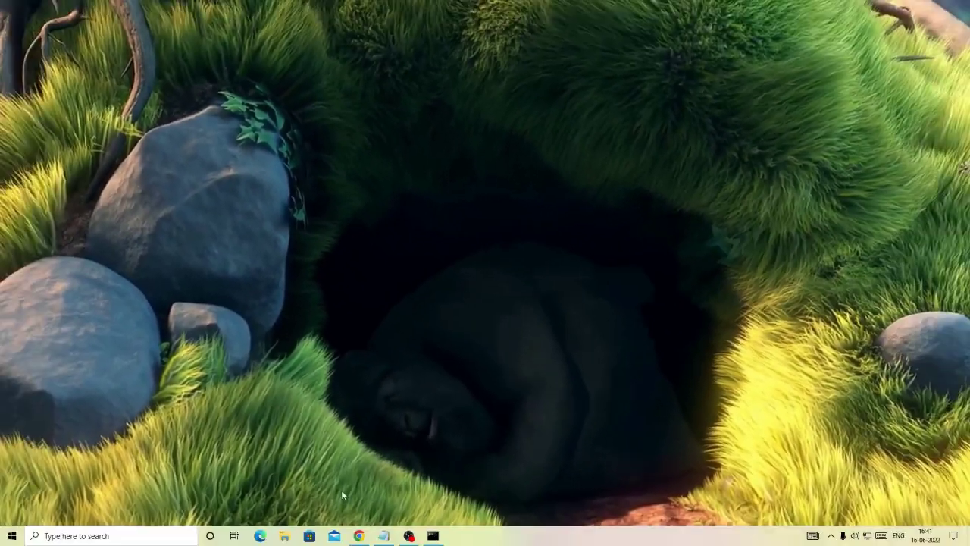
click(283, 536)
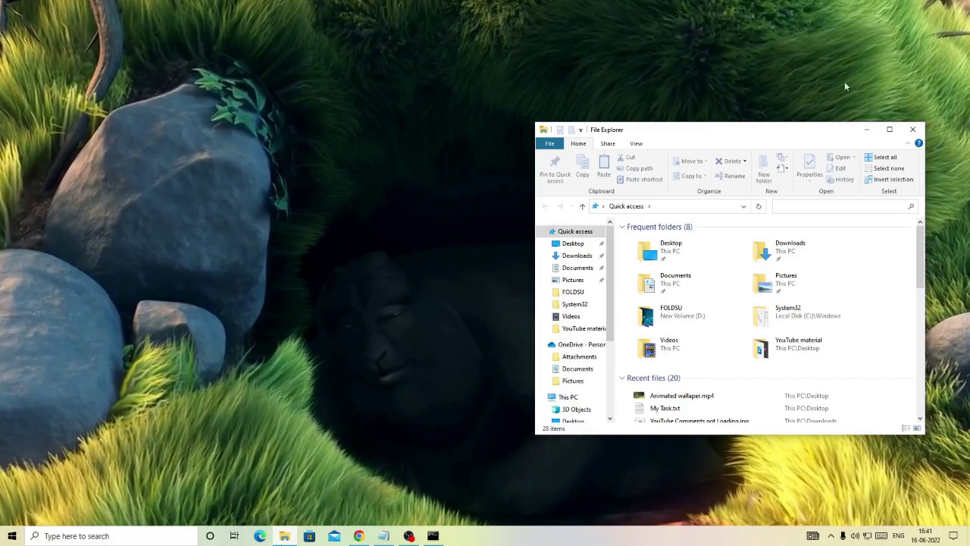
drag(707, 133, 480, 134)
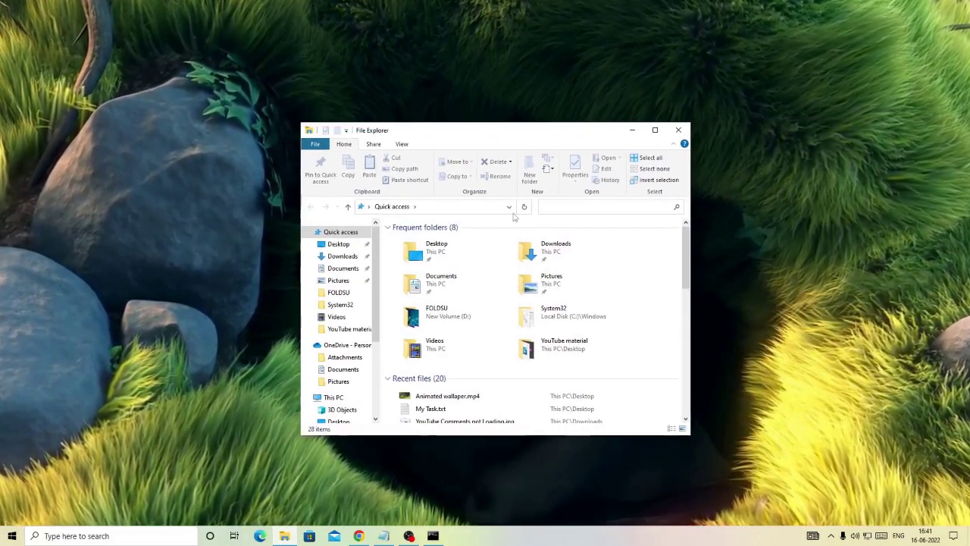
scroll(485, 255, down, 3)
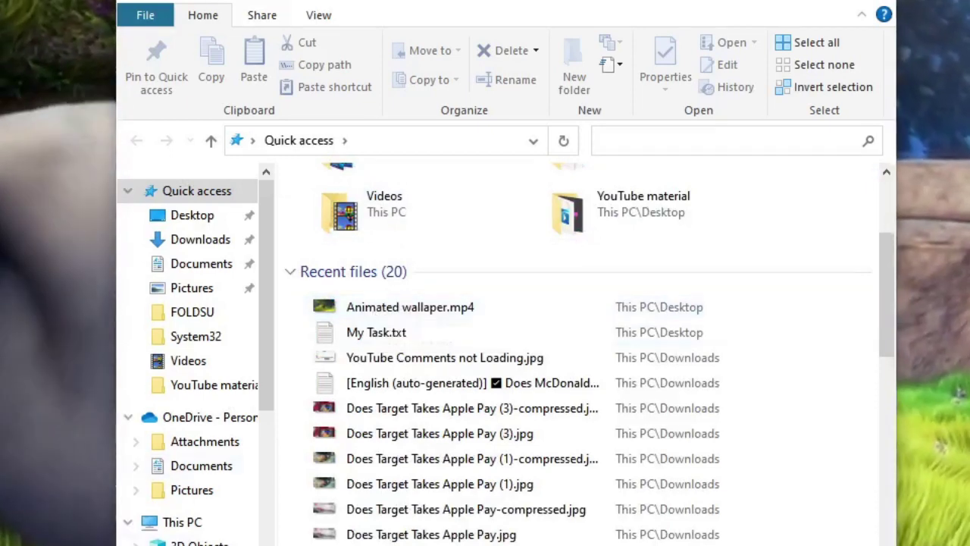
click(183, 522)
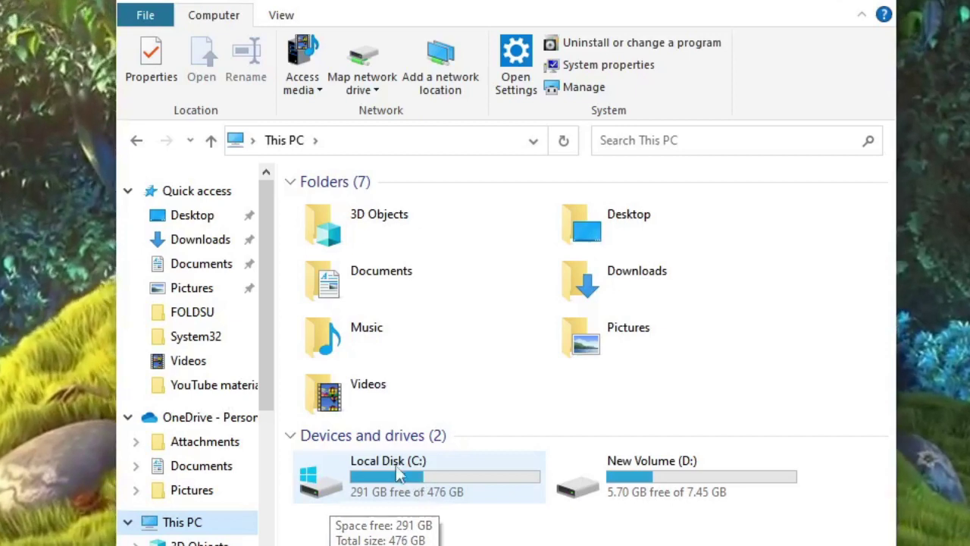
- Browse from Local Disk (C:) through Windows into the System32 folder
double_click(438, 477)
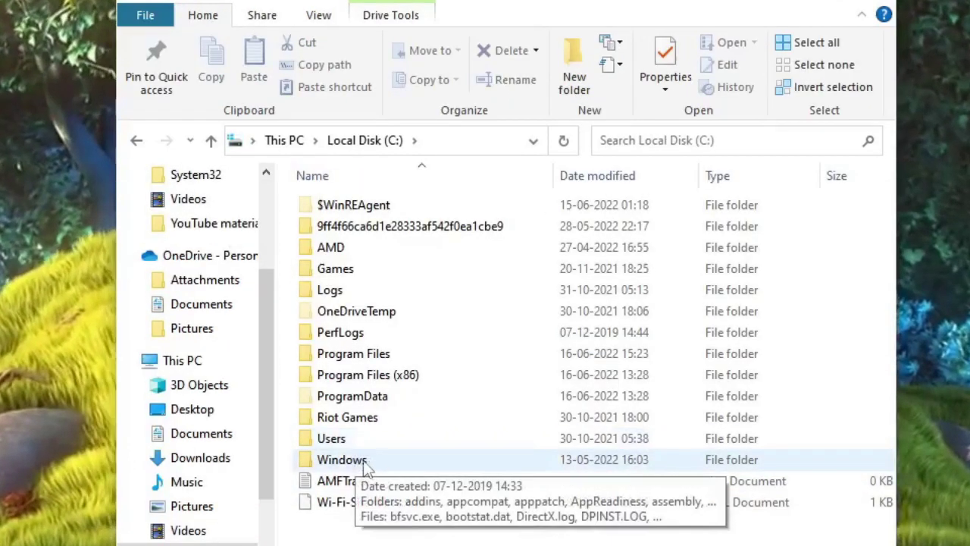
double_click(377, 460)
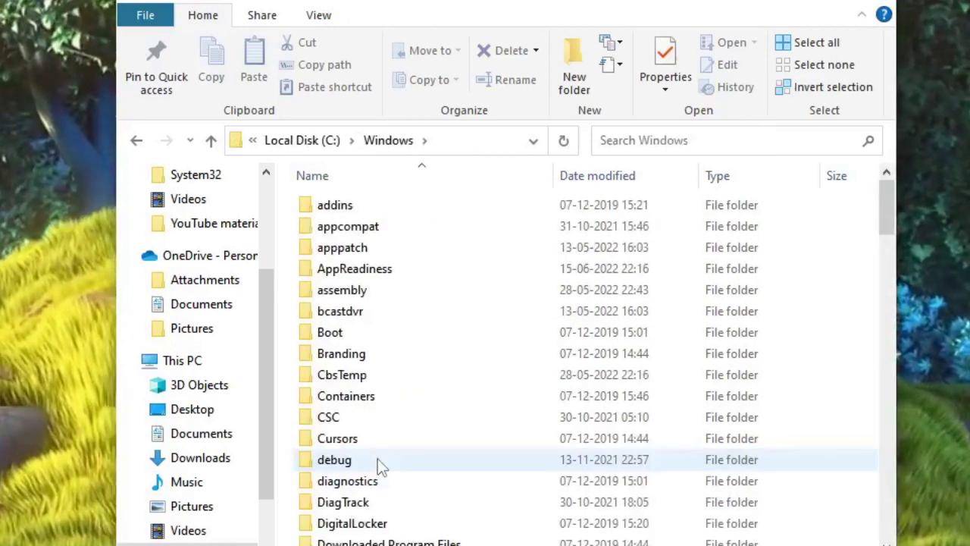
scroll(381, 464, down, 5)
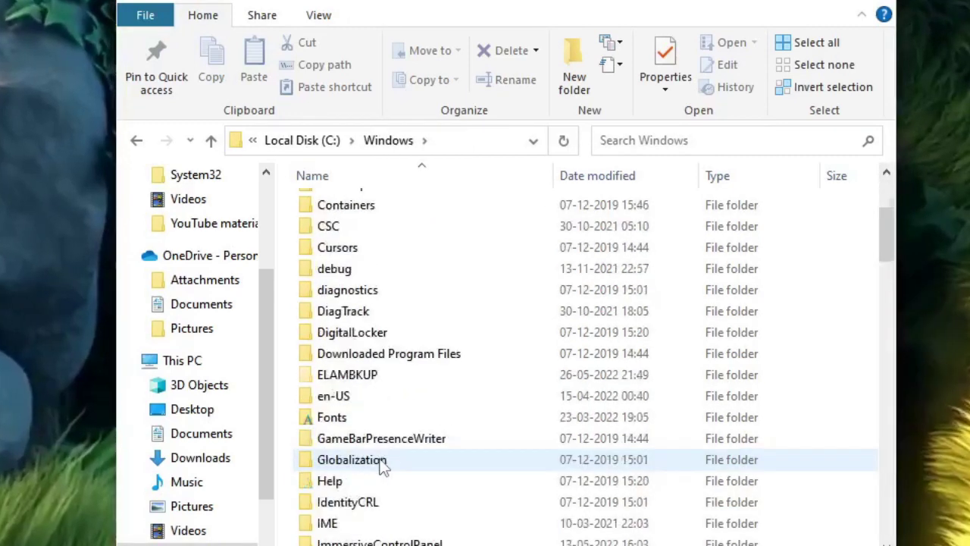
scroll(386, 462, down, 12)
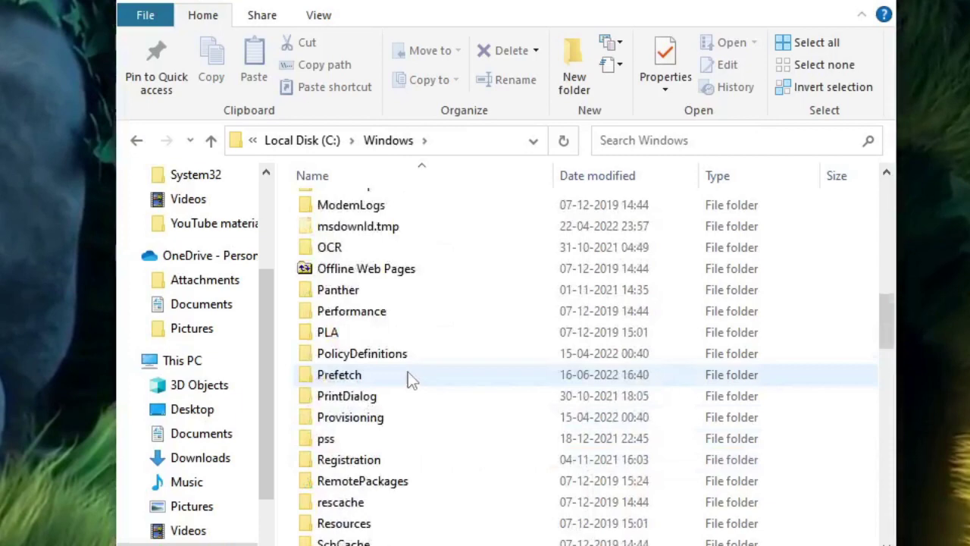
scroll(411, 379, down, 3)
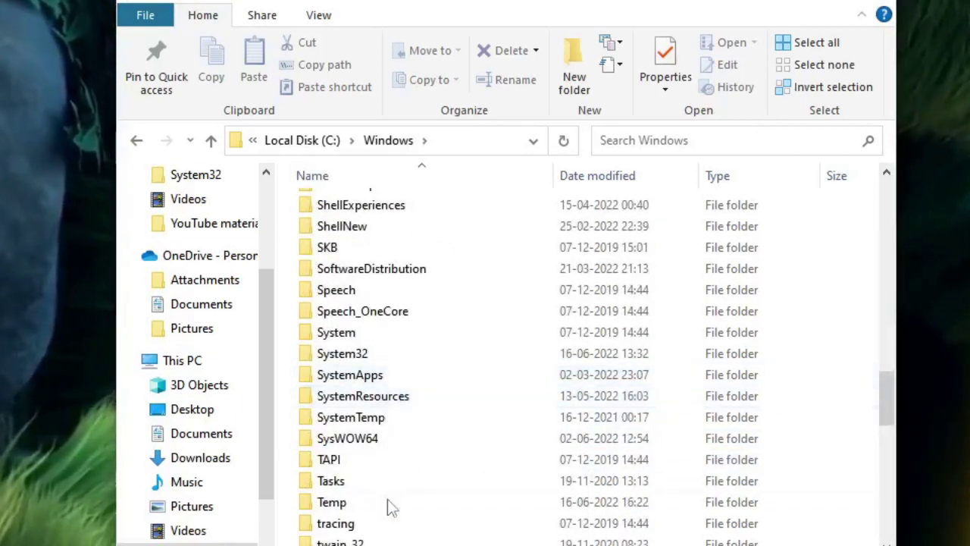
scroll(401, 413, up, 1)
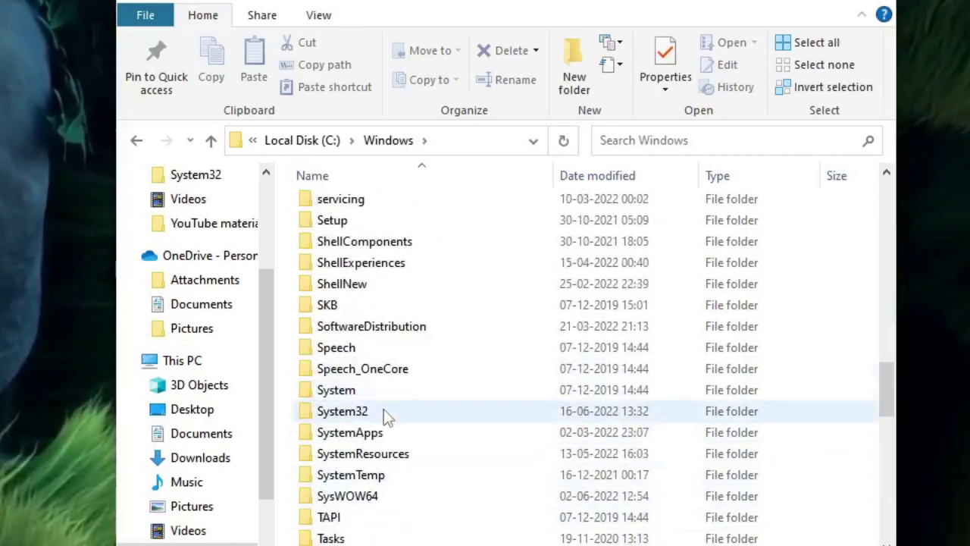
double_click(384, 411)
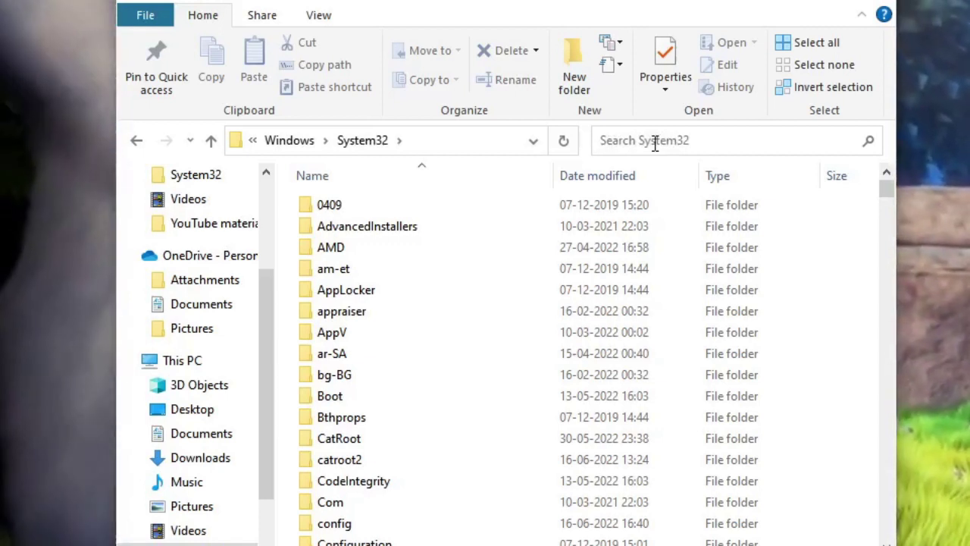
- Search System32 for 'rdp', narrow to rdpclip, and run rdpclip.exe as administrator
click(655, 142)
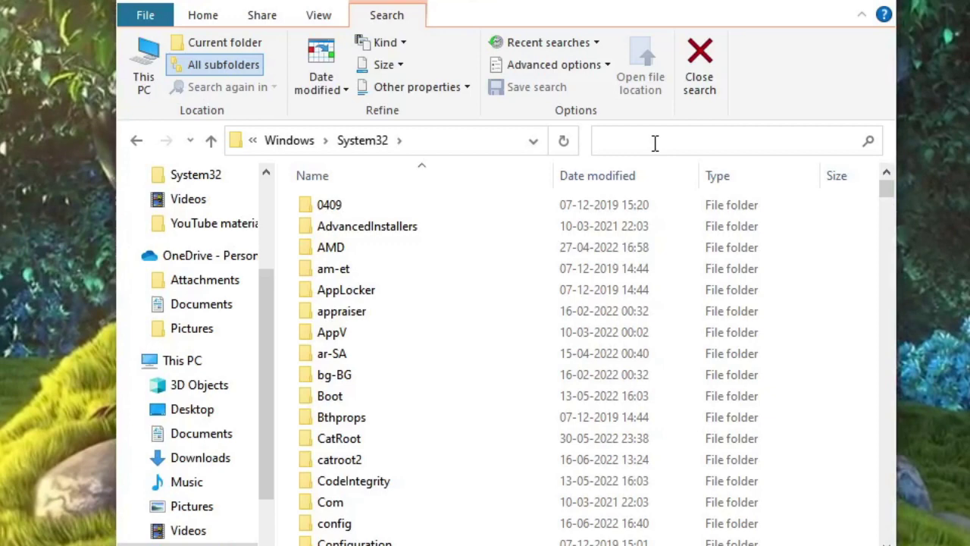
text(rdp)
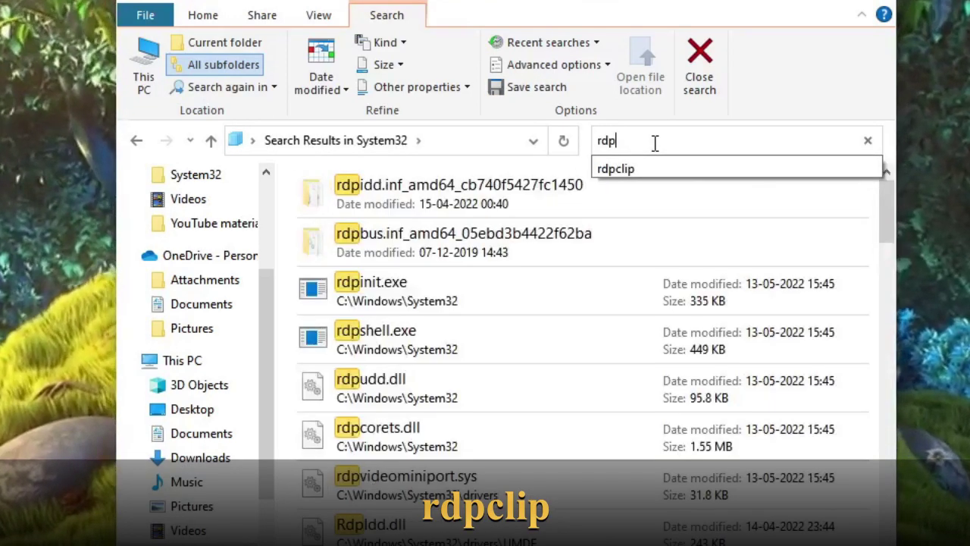
click(632, 170)
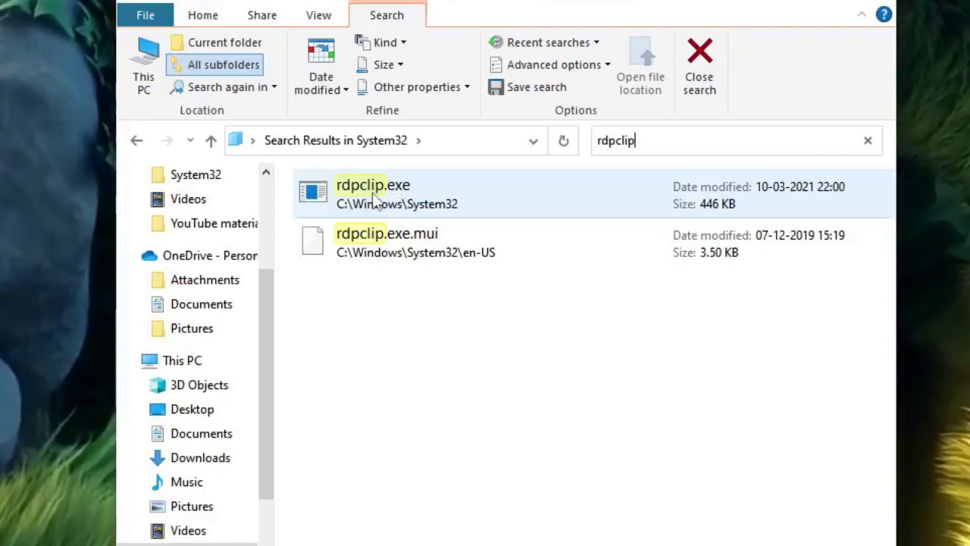
right_click(435, 193)
right_click(407, 190)
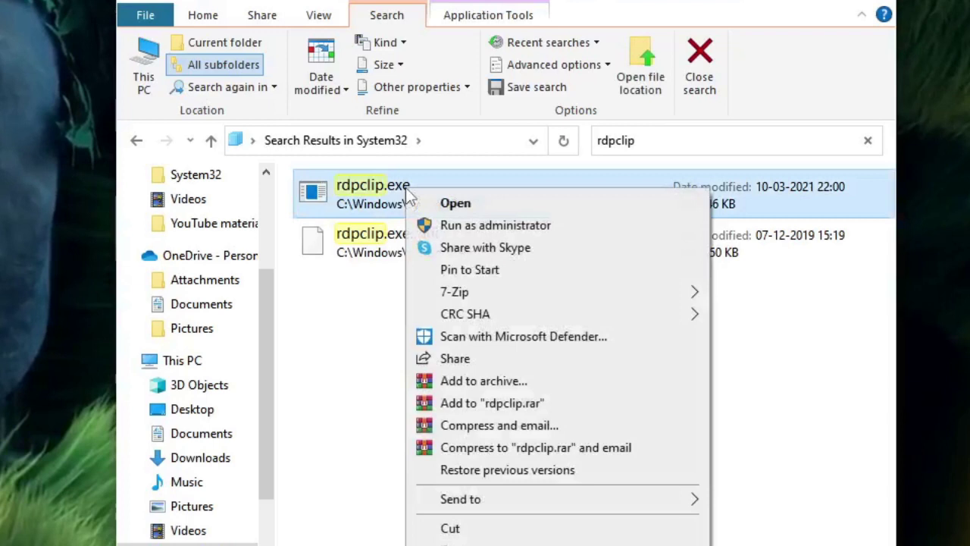
click(519, 226)
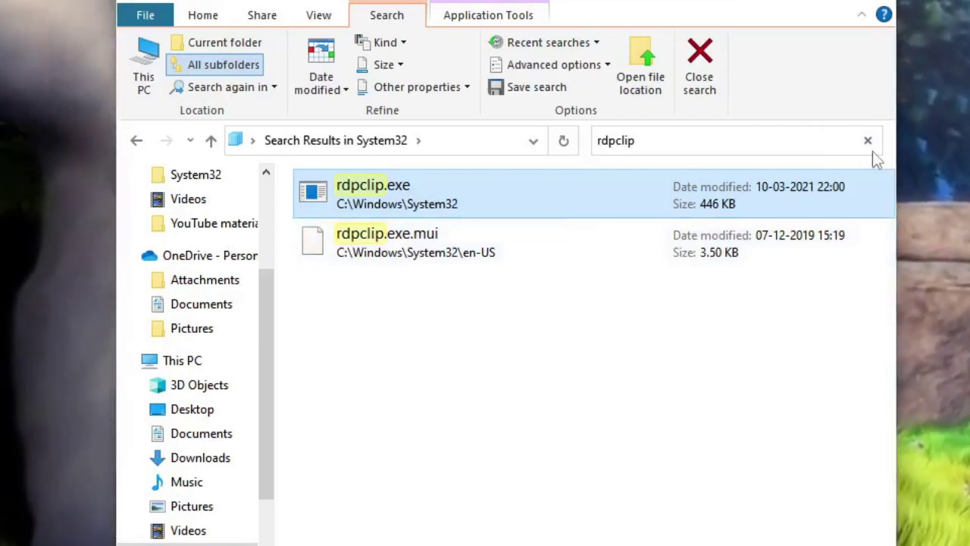
- Clear the rdpclip search, search 'dwm', and select dwm.exe among the results
click(868, 142)
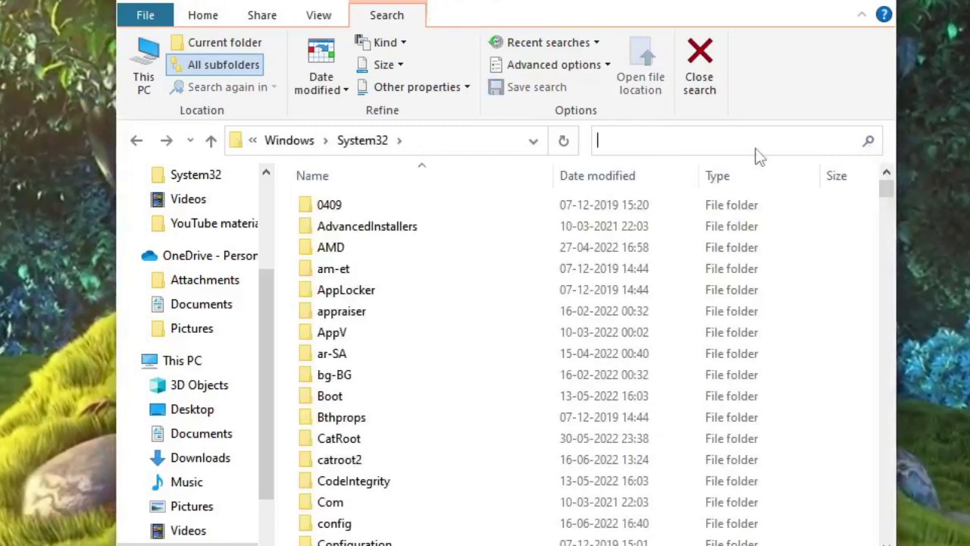
text(dw)
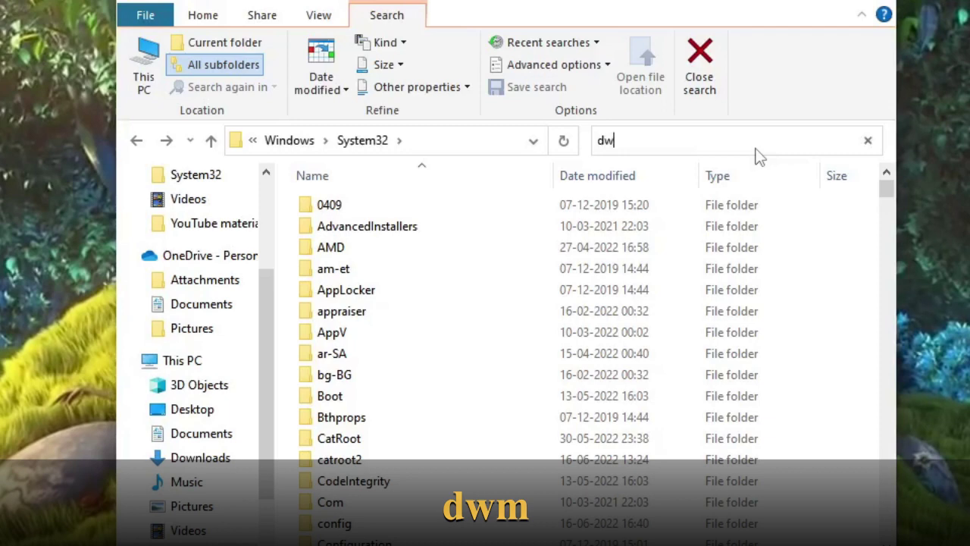
text(m)
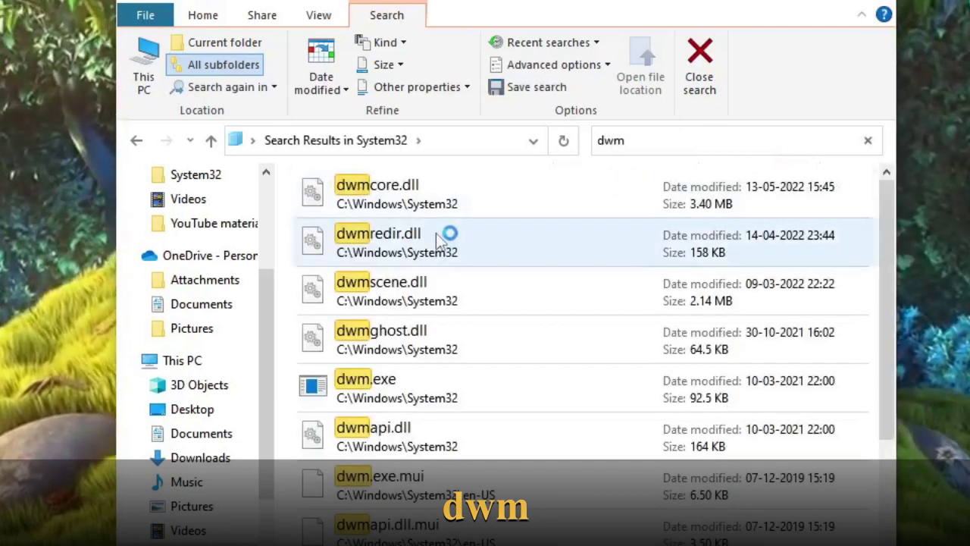
click(402, 399)
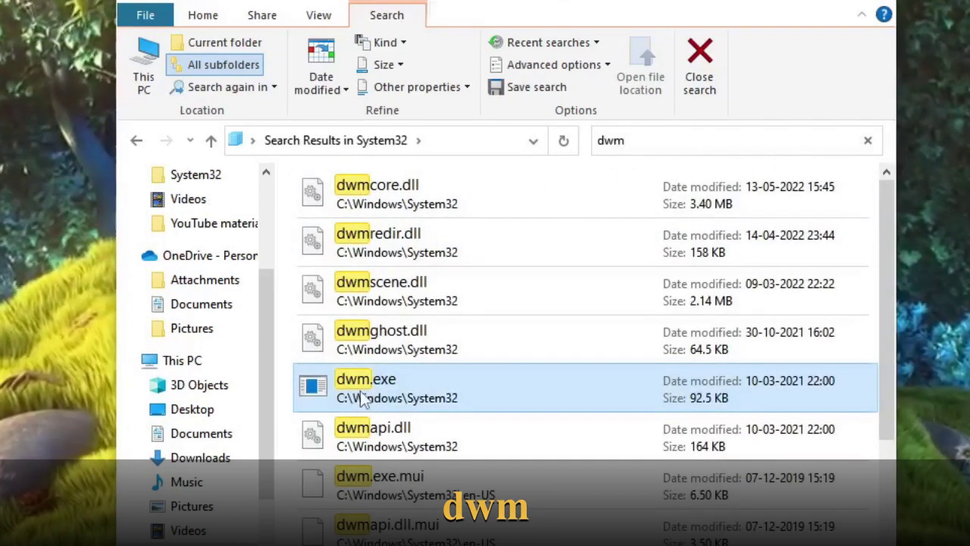
right_click(417, 387)
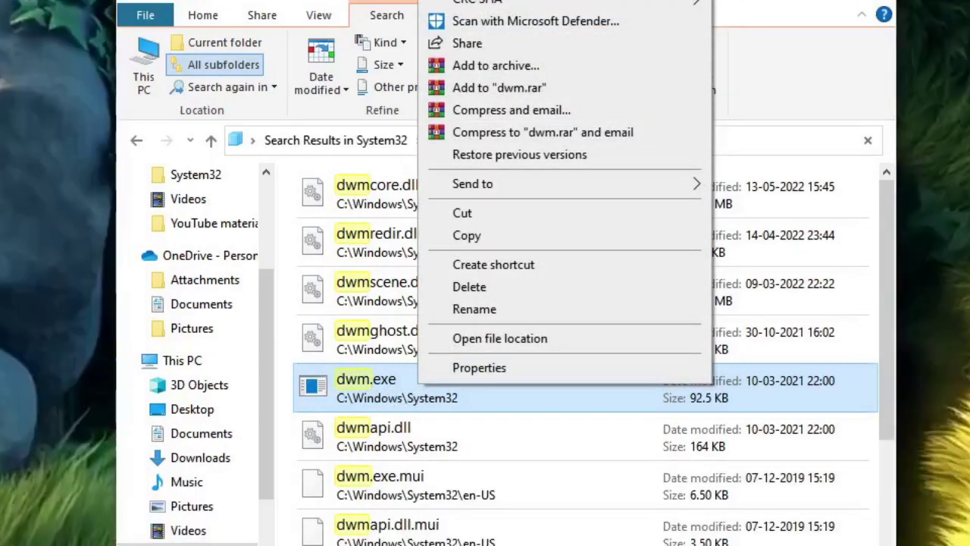
key(Escape)
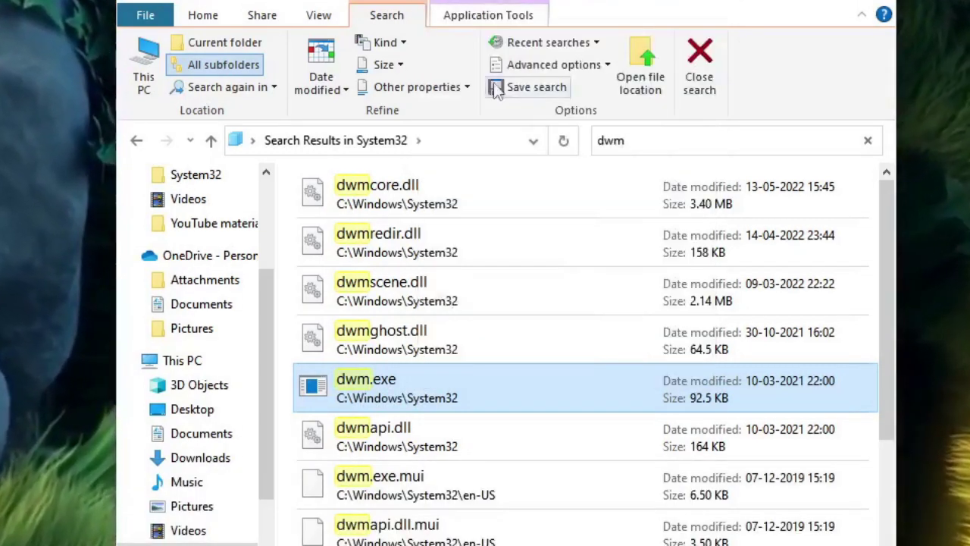